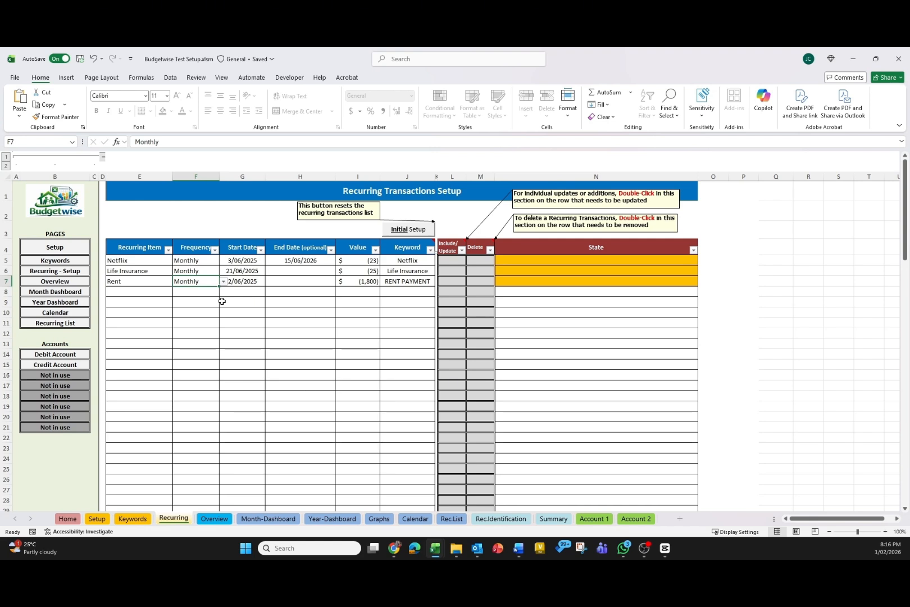
Examine the fields of the existing recurring transactions: item, frequency options, start and end dates, value and keyword.
drag(143, 261, 149, 281)
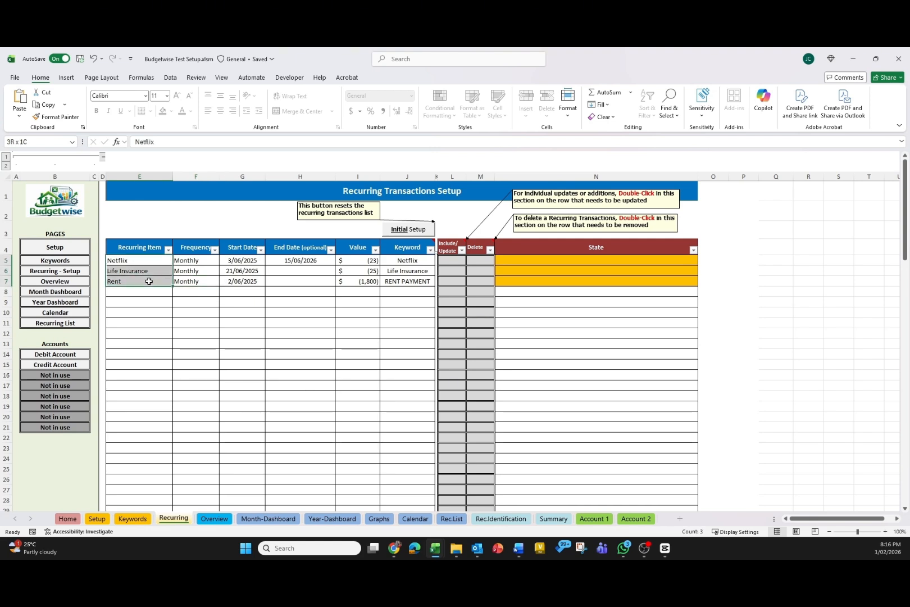
click(197, 262)
click(223, 261)
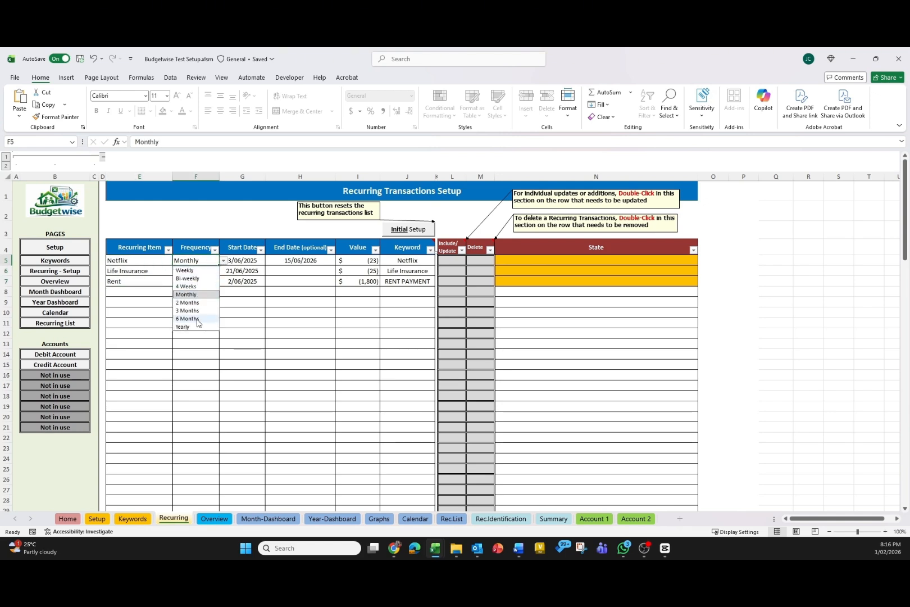
click(257, 342)
click(233, 260)
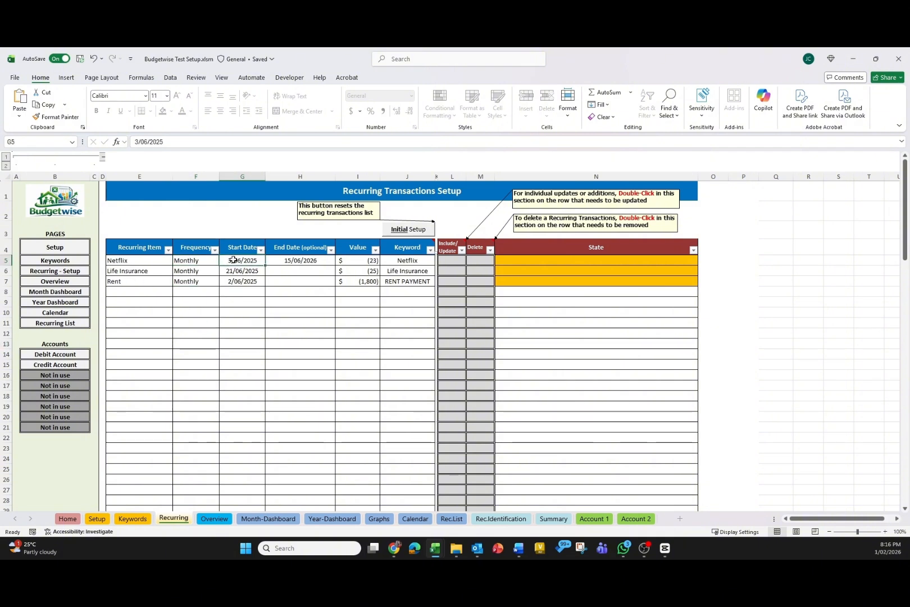
click(286, 263)
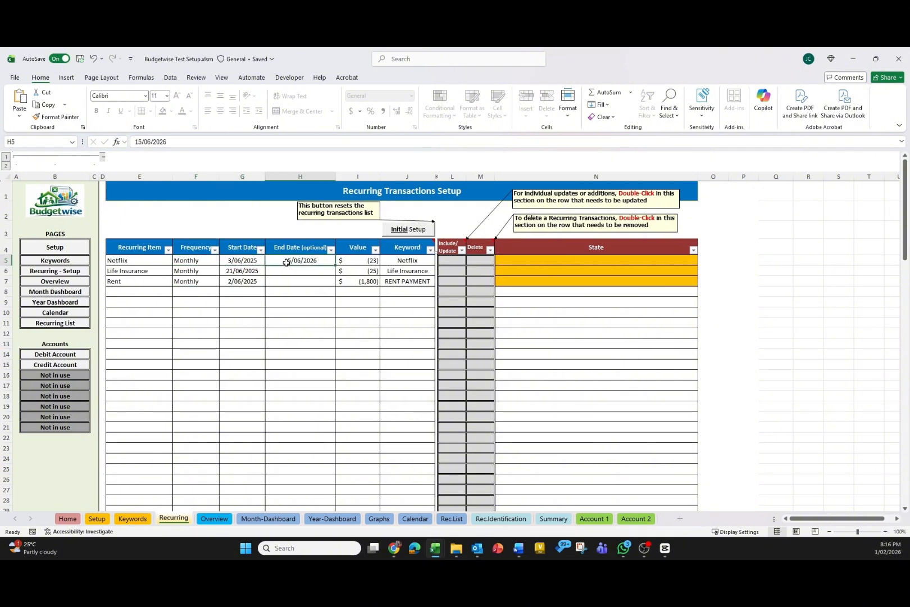
click(354, 260)
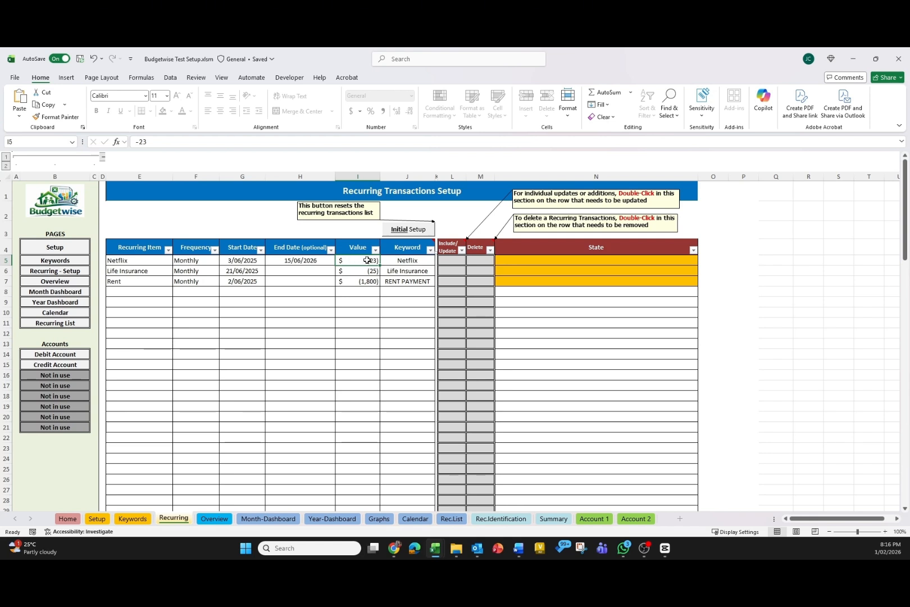
click(394, 259)
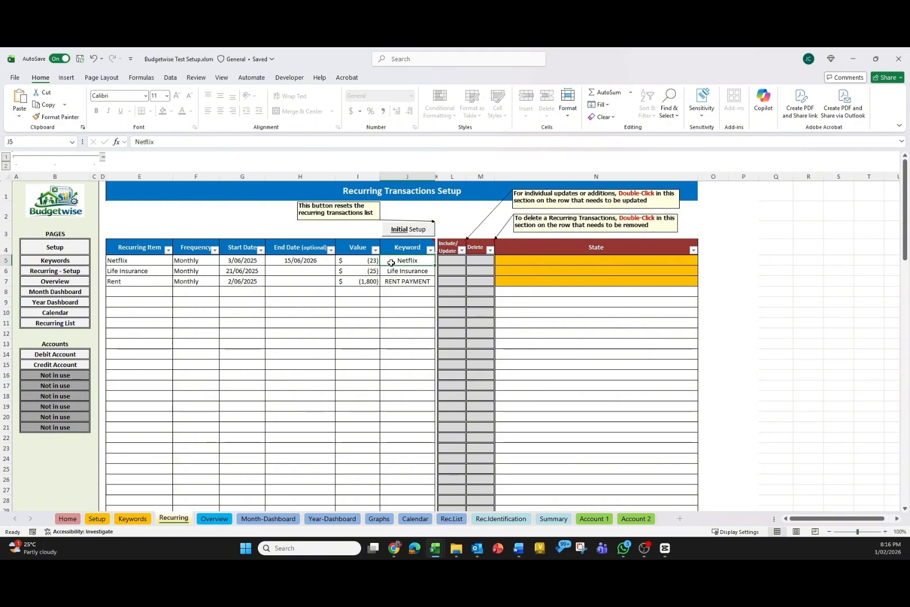
Run Initial Setup to generate the recurring transactions list from the entered items.
click(909, 262)
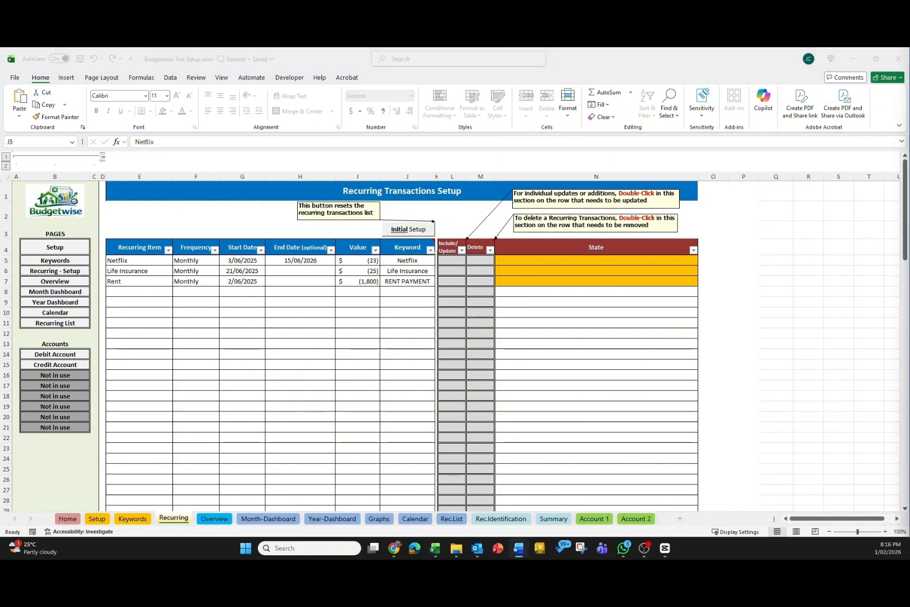
click(300, 309)
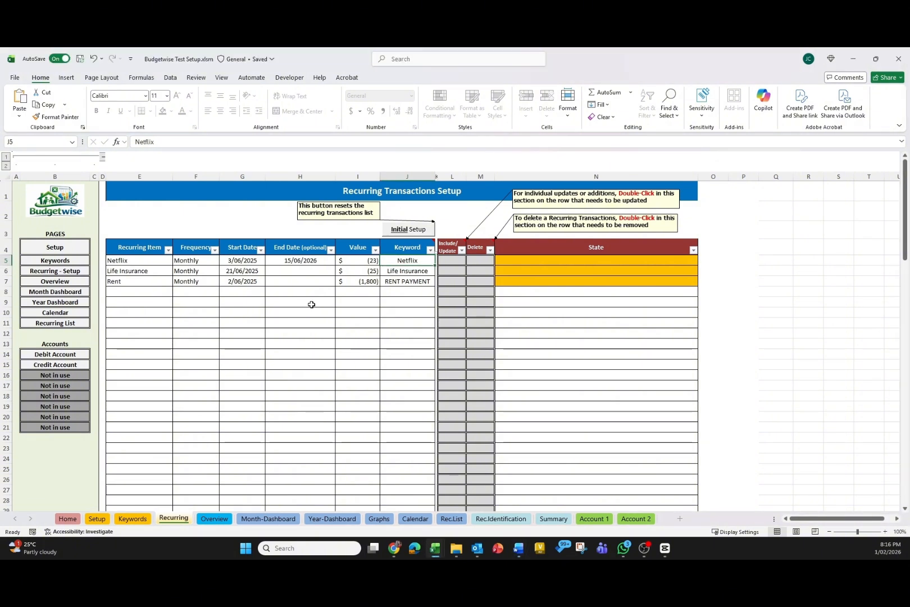
click(400, 231)
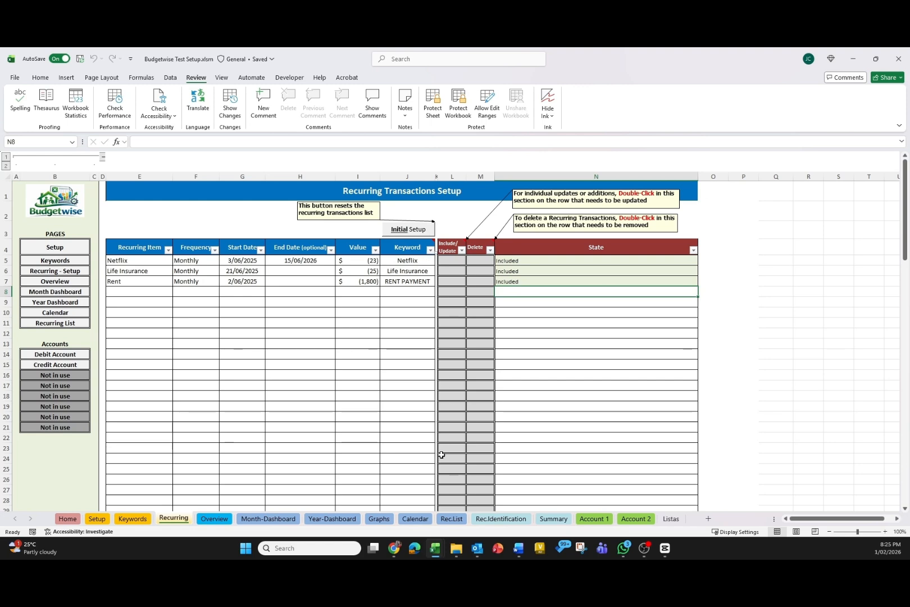
Review the generated recurring transactions on the Rec.List sheet, selecting the Netflix entries.
click(451, 519)
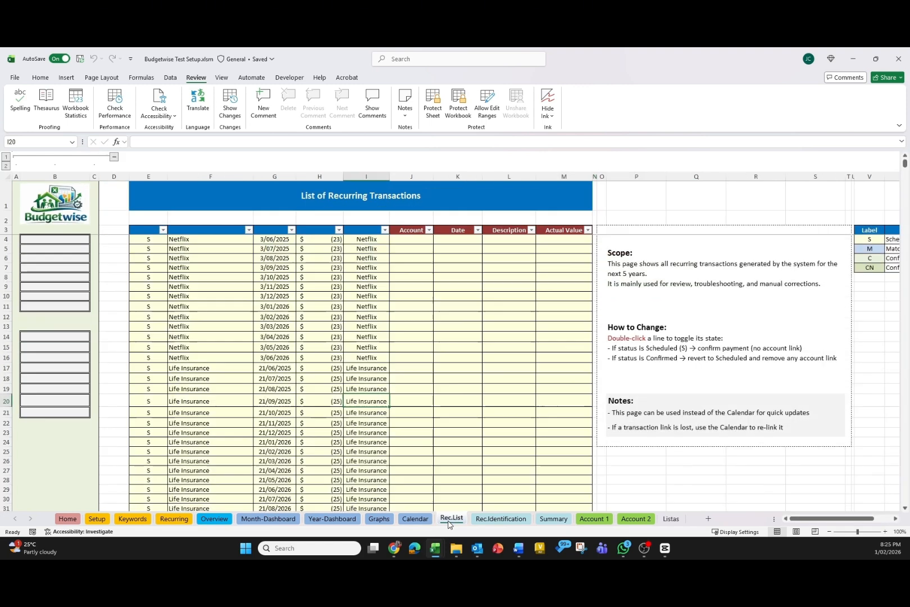
drag(184, 239, 366, 357)
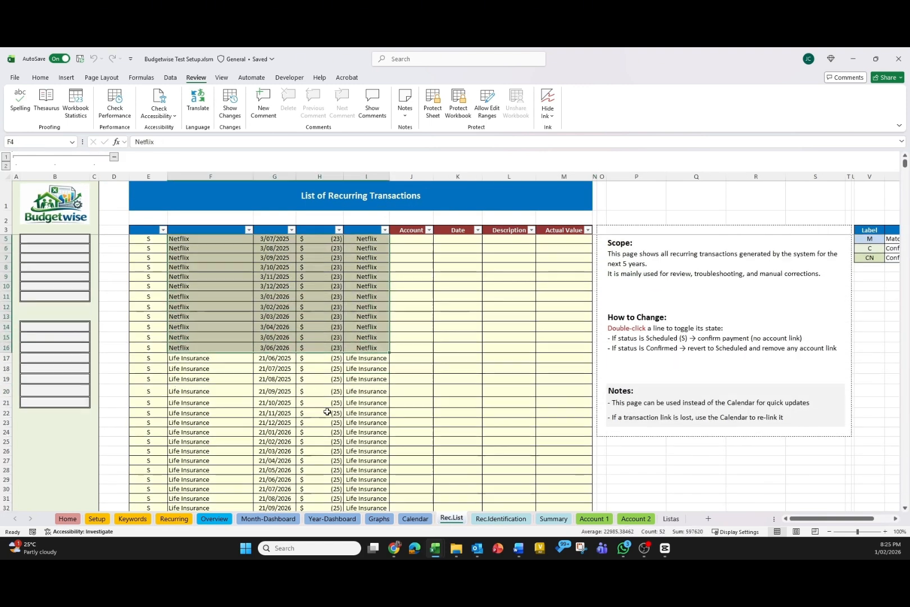
scroll(327, 410, down, 15)
scroll(327, 410, down, 10)
Return to the Recurring sheet and include the new Internet recurring item in the list.
click(173, 519)
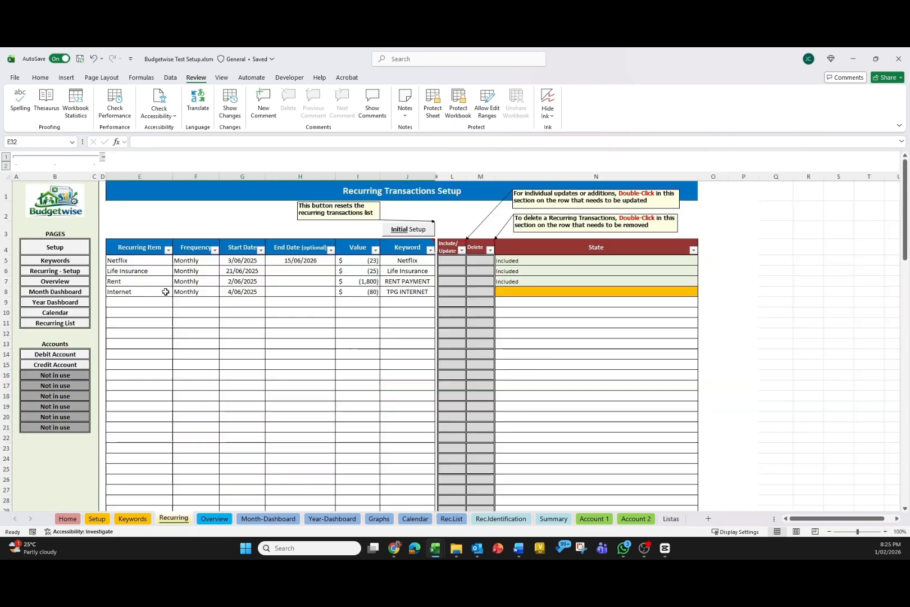
drag(140, 293, 416, 292)
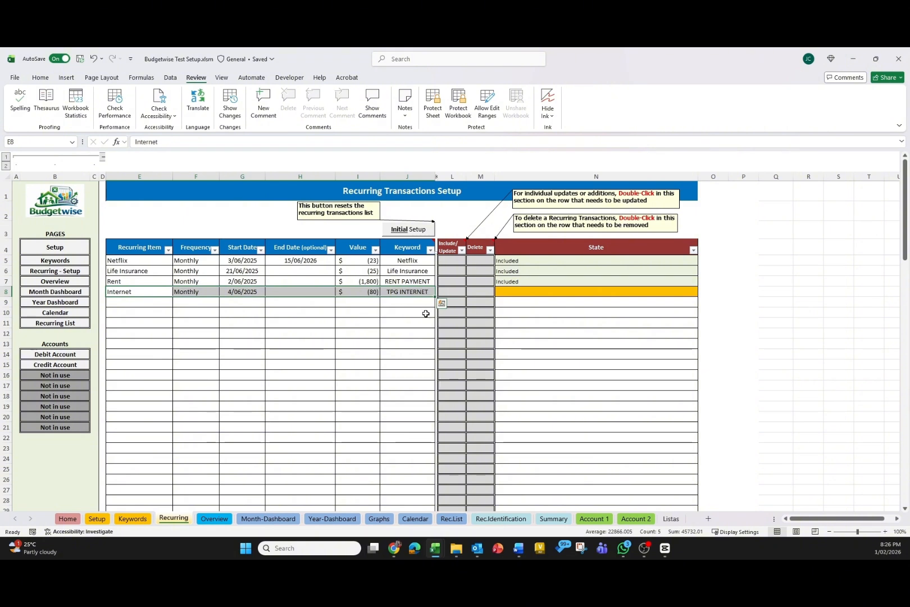
double_click(448, 292)
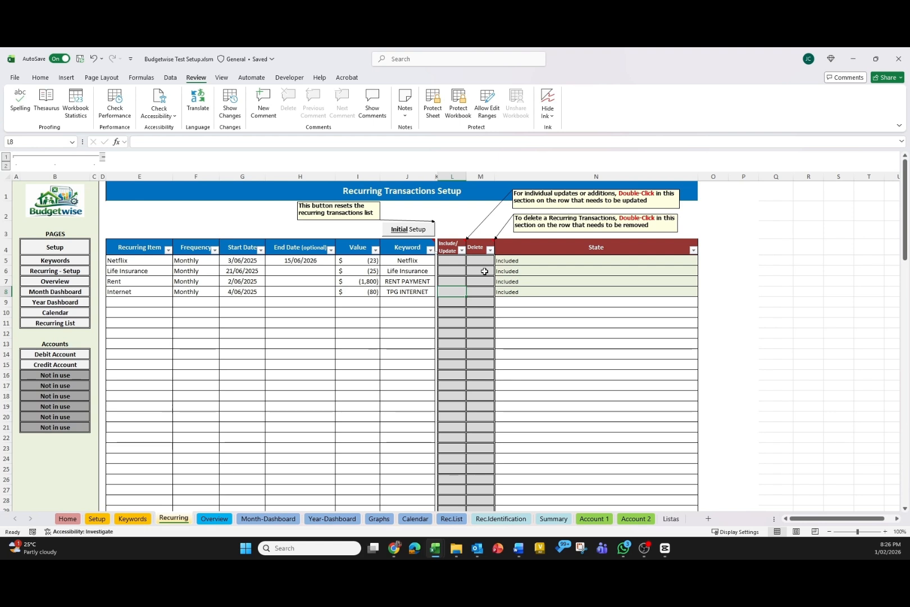
Remove the Rent recurring transaction using its Delete cell.
double_click(479, 281)
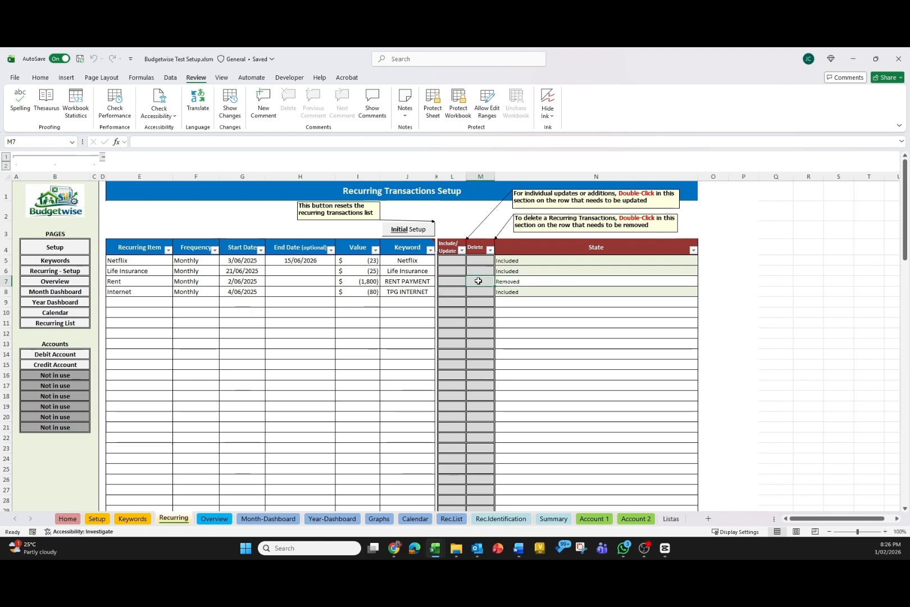
click(543, 282)
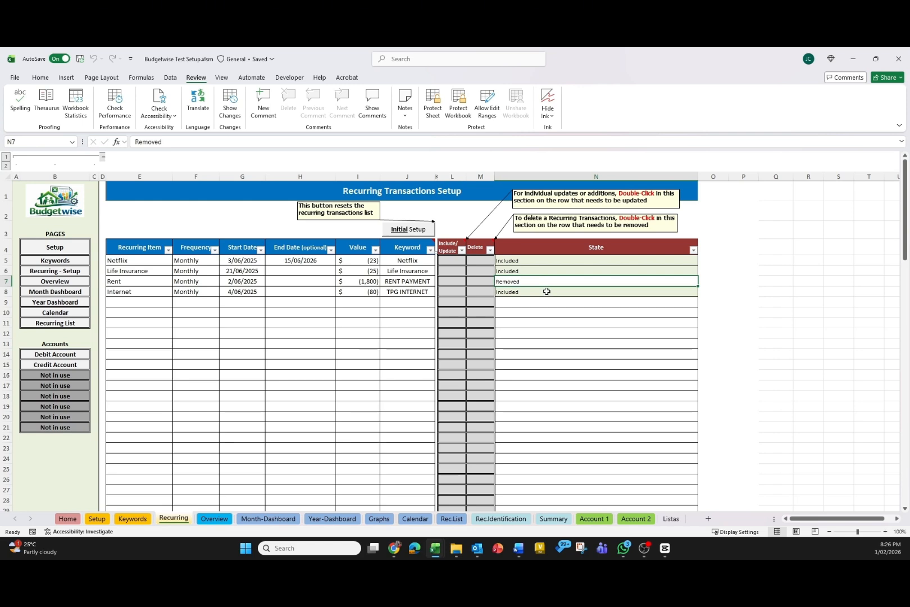
Open the recurring transactions calendar and switch its month to August.
click(55, 313)
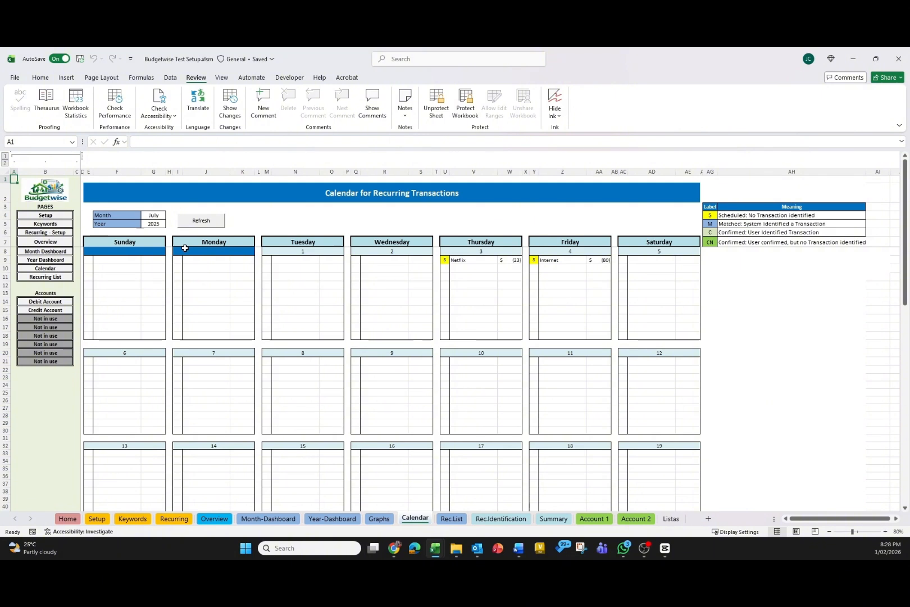
click(155, 219)
click(198, 221)
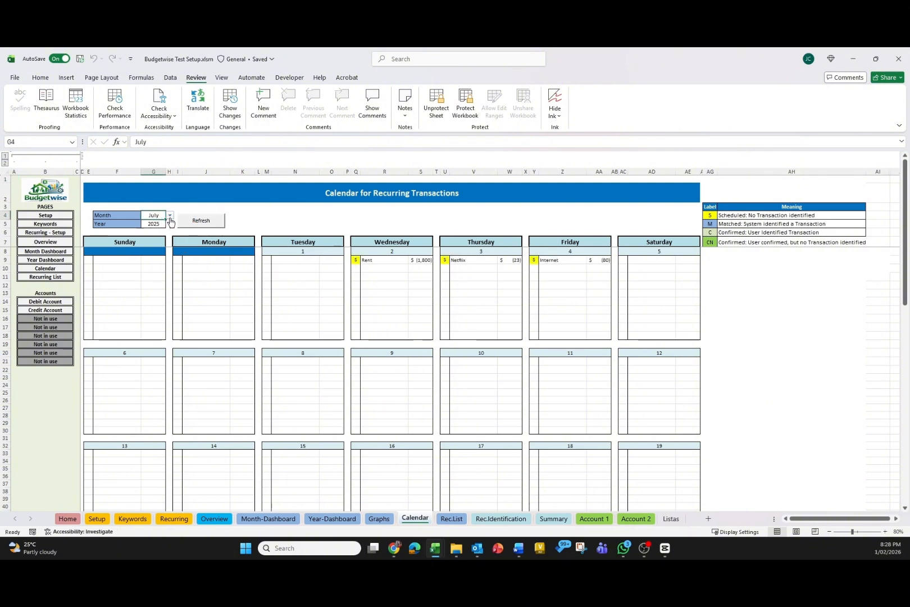
click(170, 215)
click(158, 283)
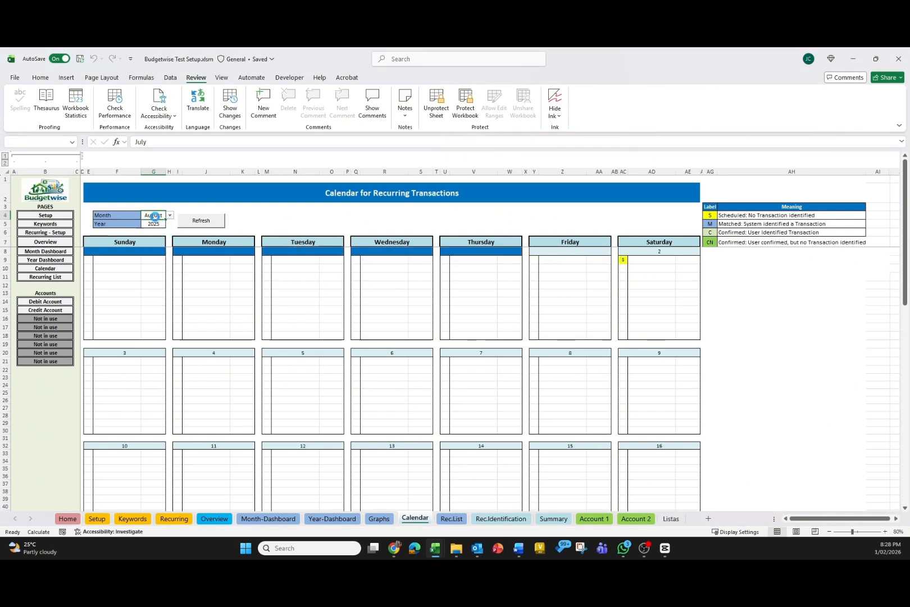
Set the calendar year to 2027.
click(156, 223)
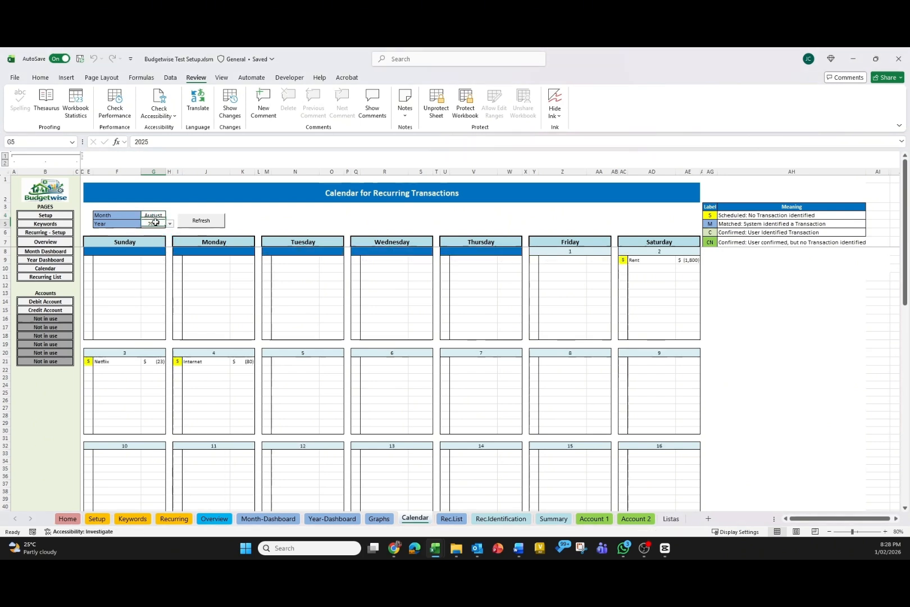
click(170, 224)
click(152, 249)
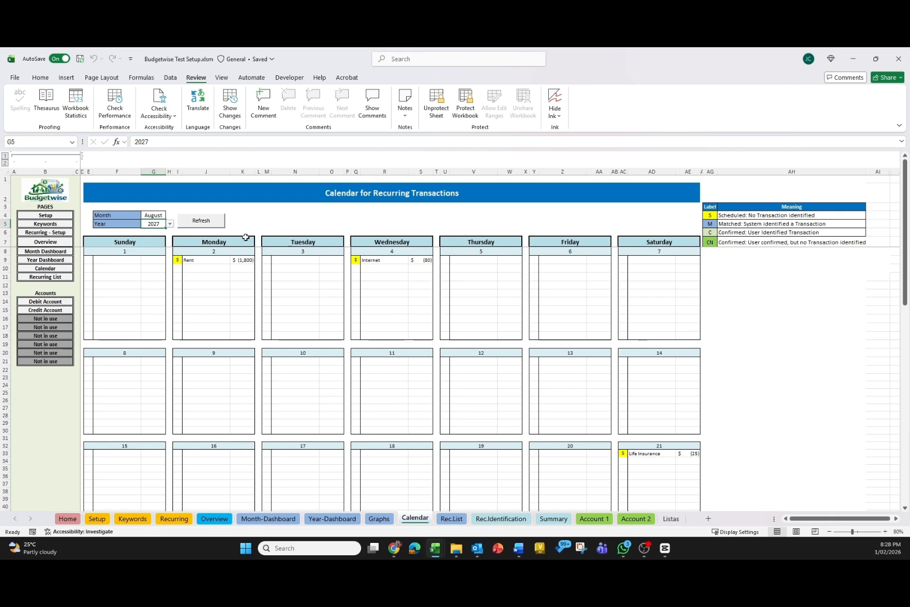
click(222, 295)
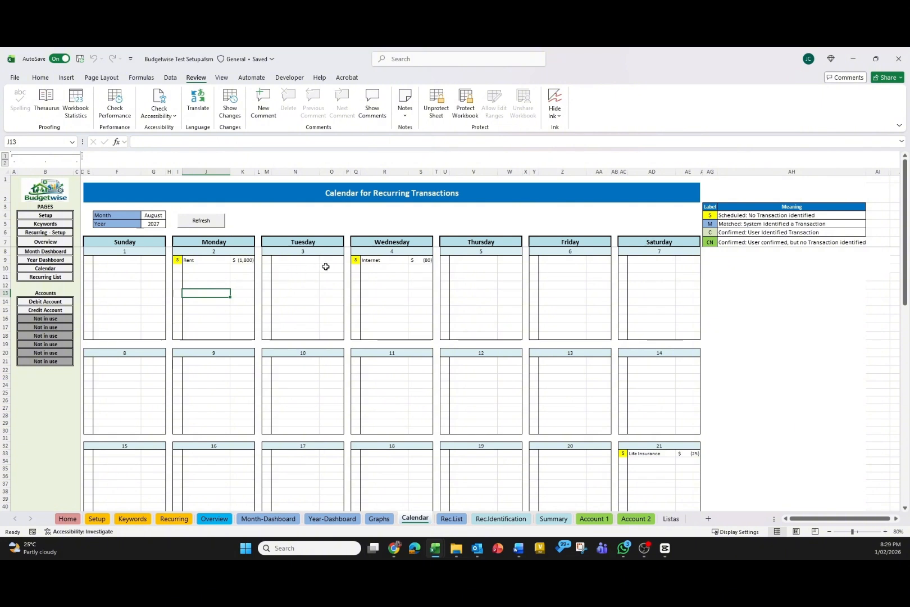
Examine the status labels on the calendar entries and the label meaning legend.
click(356, 260)
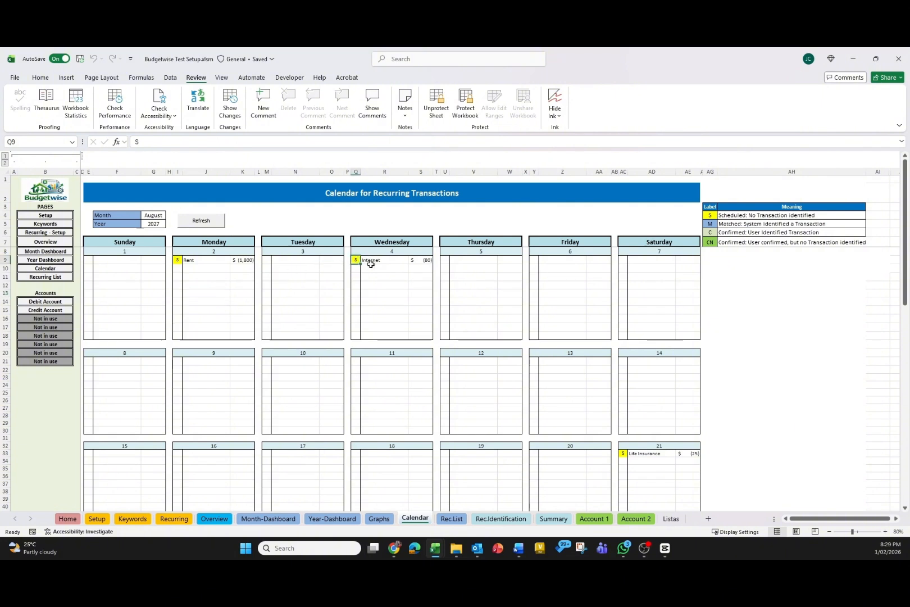
click(340, 265)
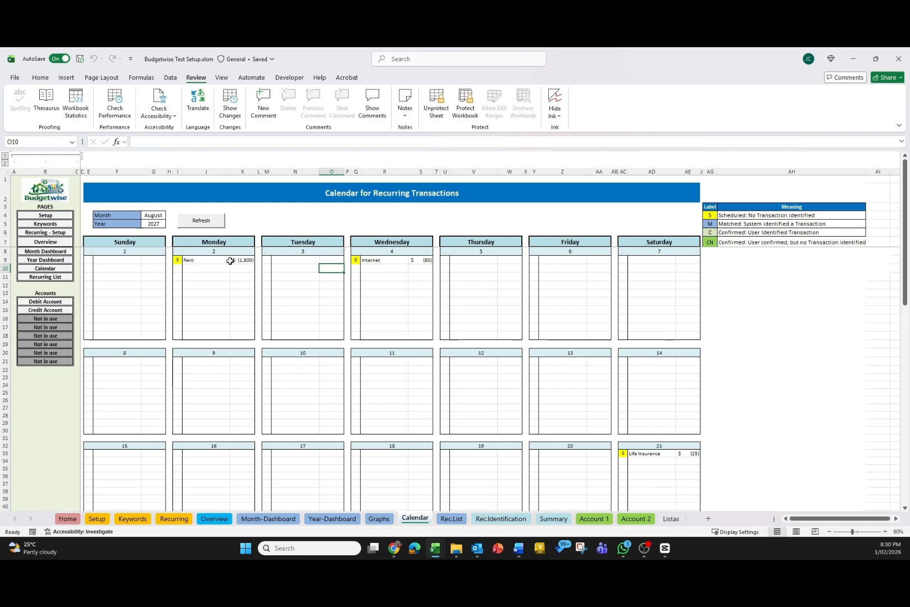
click(177, 260)
click(358, 260)
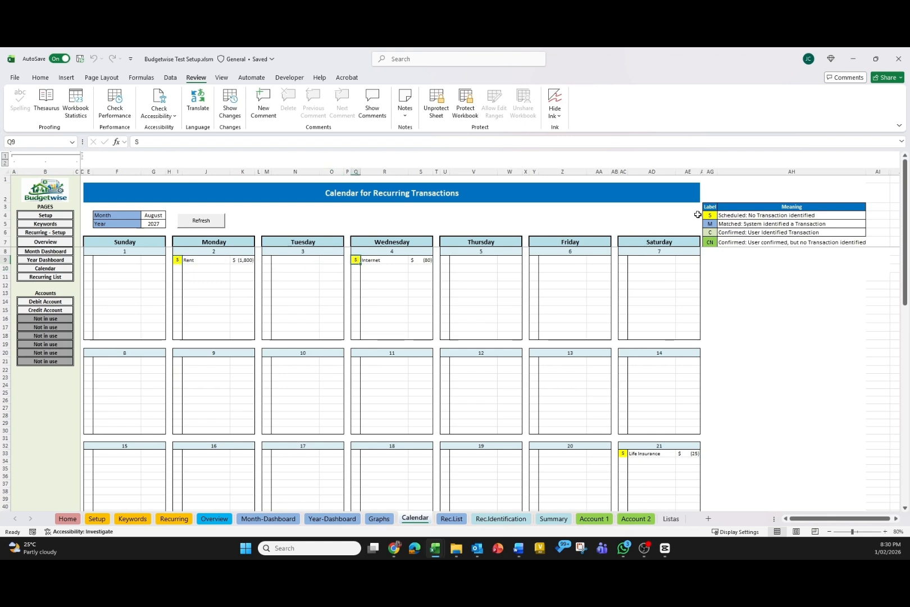
drag(710, 215, 727, 241)
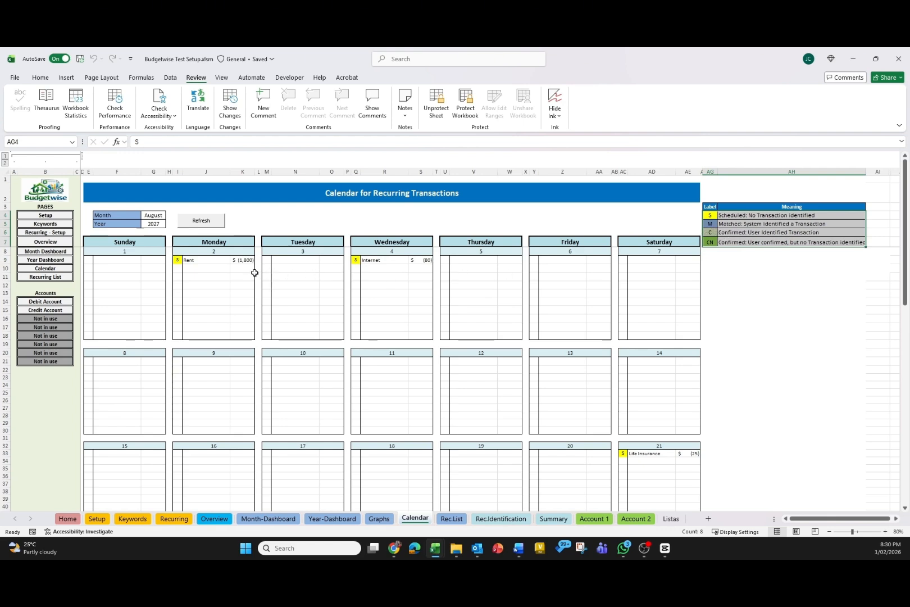
click(178, 260)
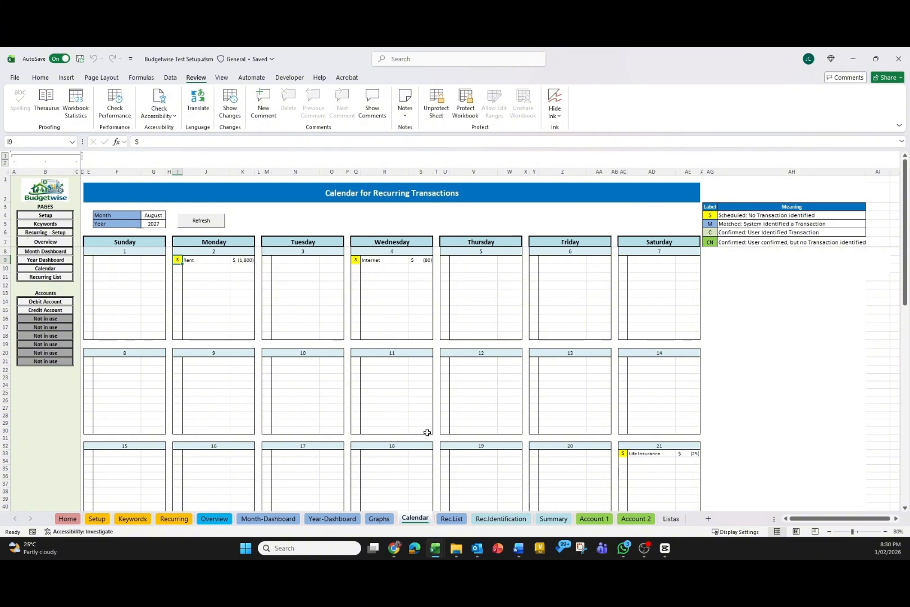
Open the Account 1 debit account sheet and run Identify Categories.
click(594, 518)
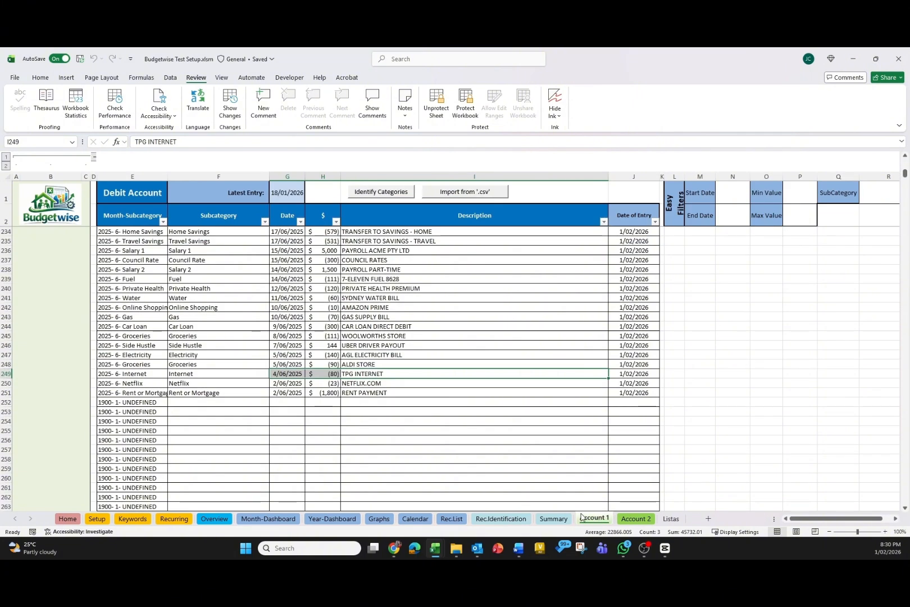
click(448, 261)
click(379, 192)
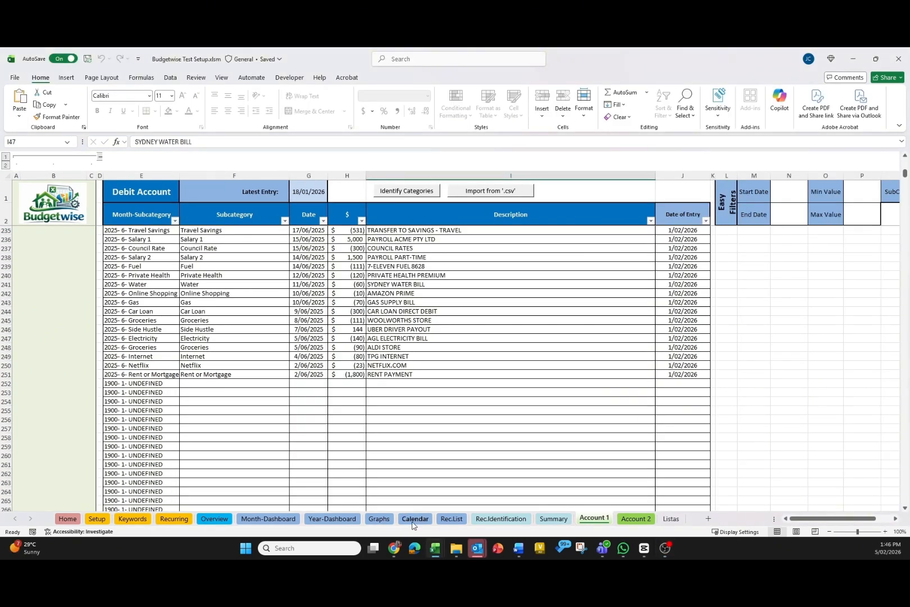
Switch the calendar to July 2025 and select the matched Rent entry.
click(414, 518)
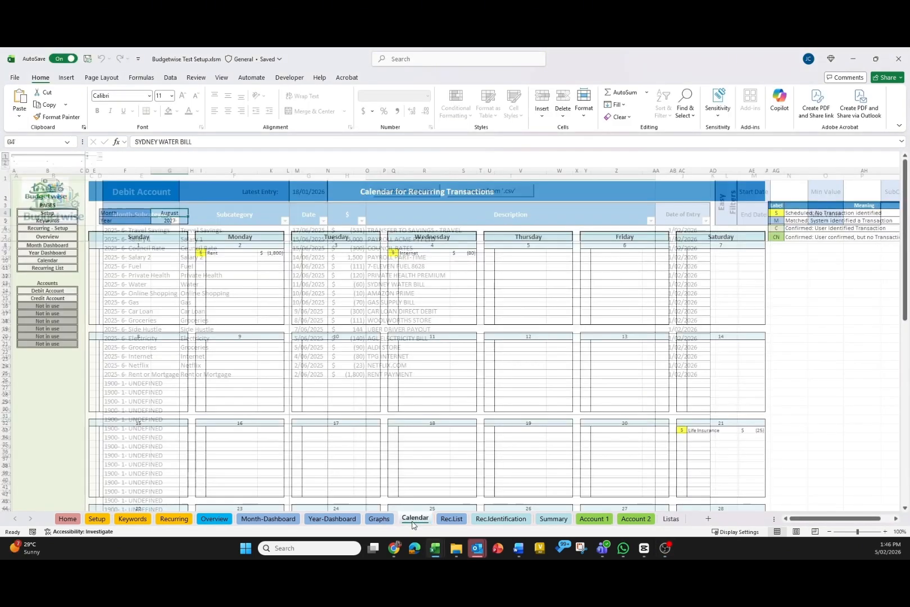
click(191, 213)
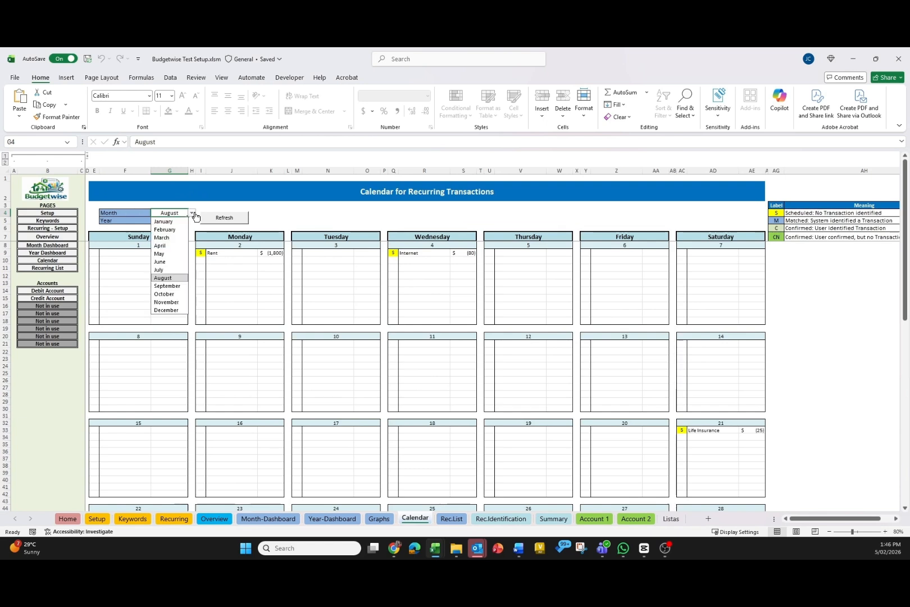
click(160, 270)
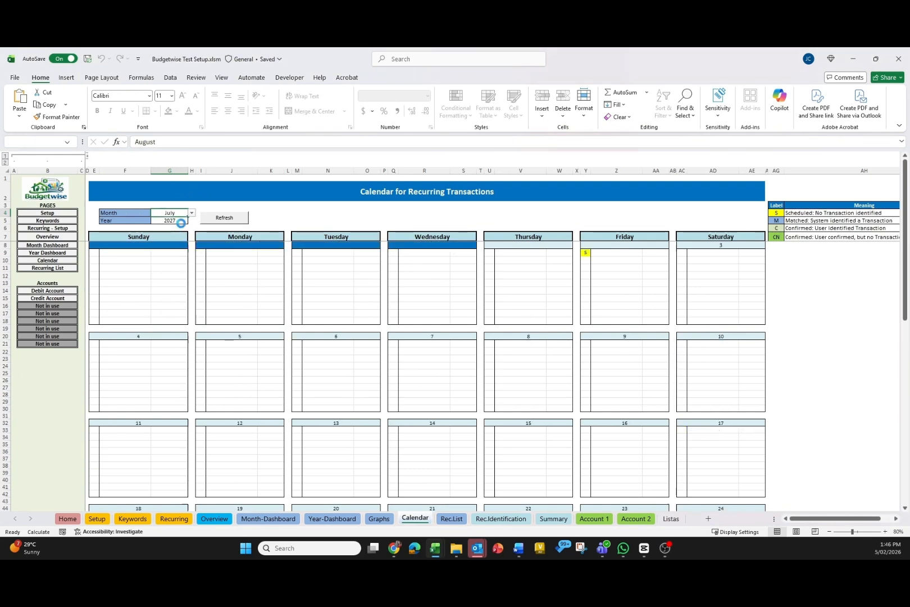
click(181, 220)
click(192, 220)
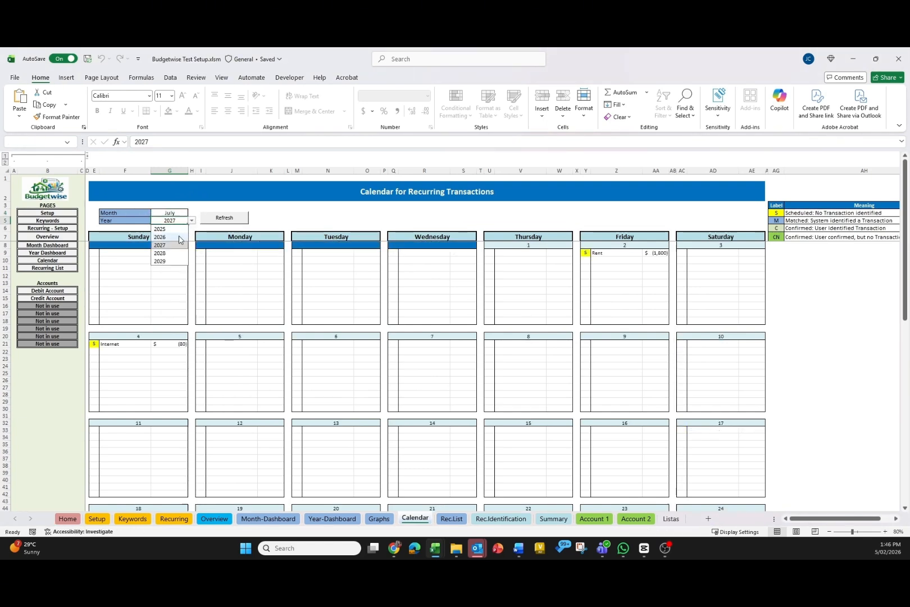
click(169, 229)
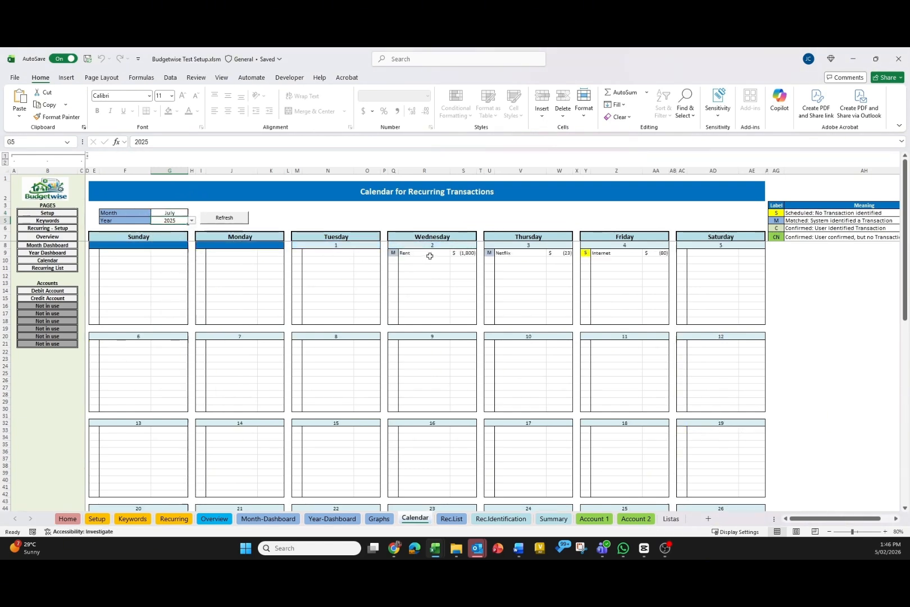
drag(393, 254, 428, 253)
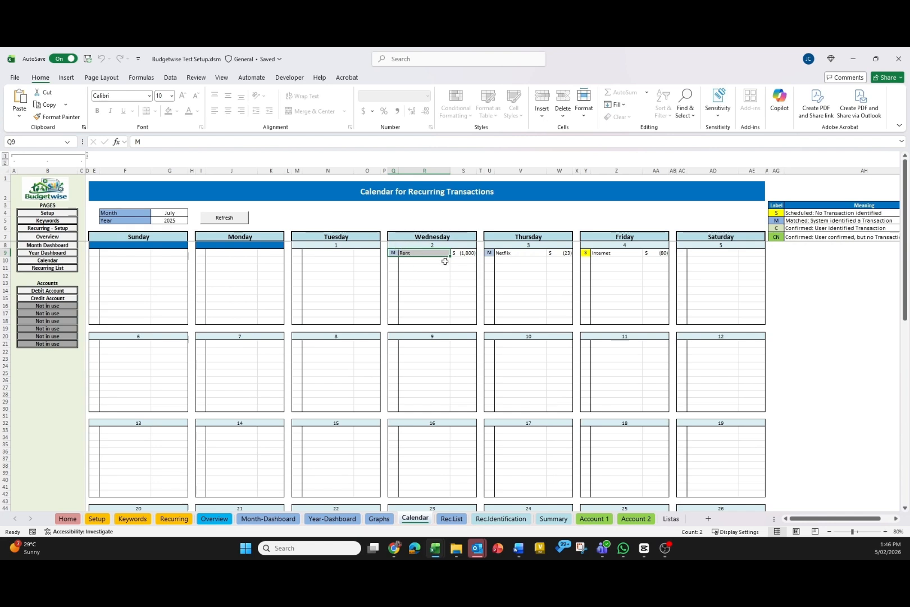
Open the transaction identification page for the matched Rent entry on the calendar.
drag(488, 253, 518, 255)
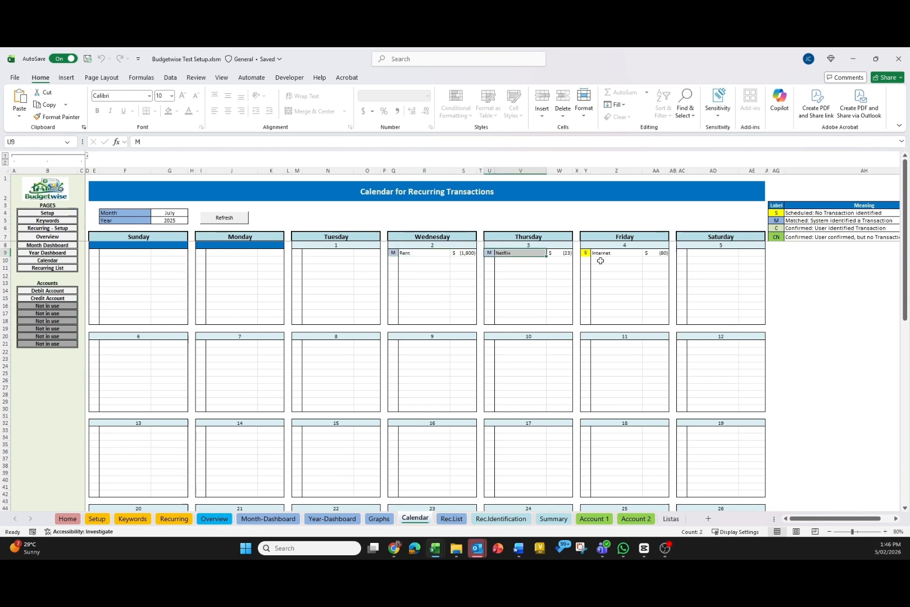
click(443, 273)
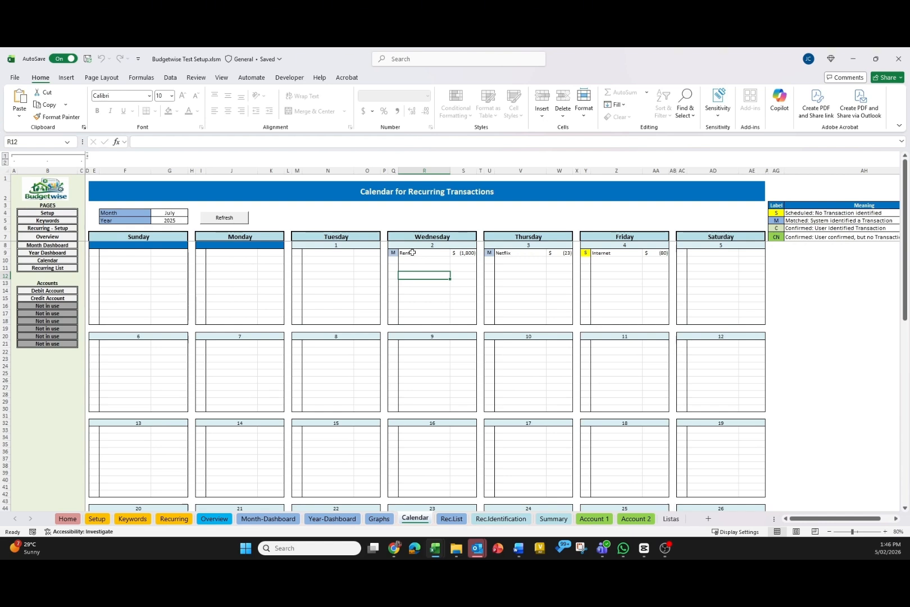
double_click(413, 255)
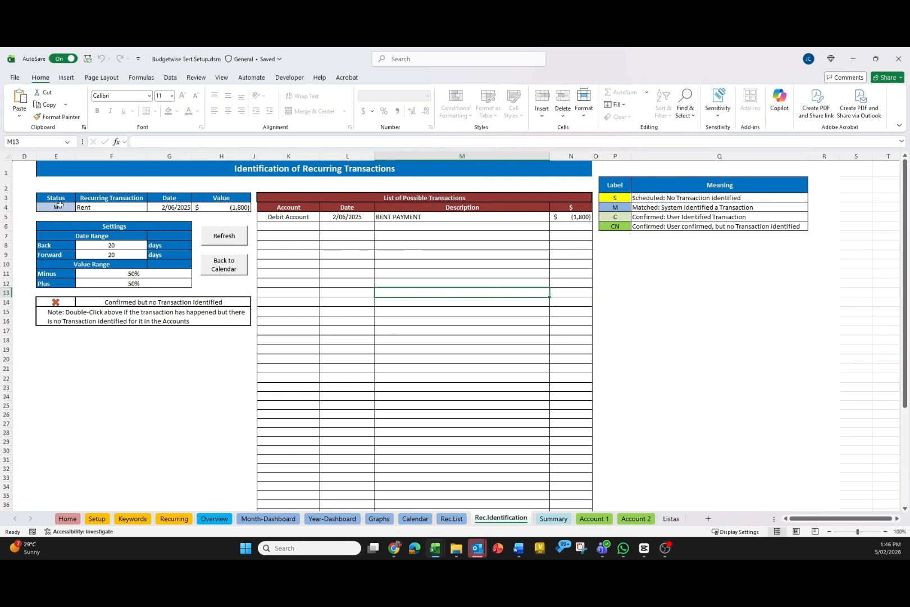
Examine the Rent entry's status, the list of possible transactions, the date and value range settings, and the confirmation note.
drag(59, 207, 221, 207)
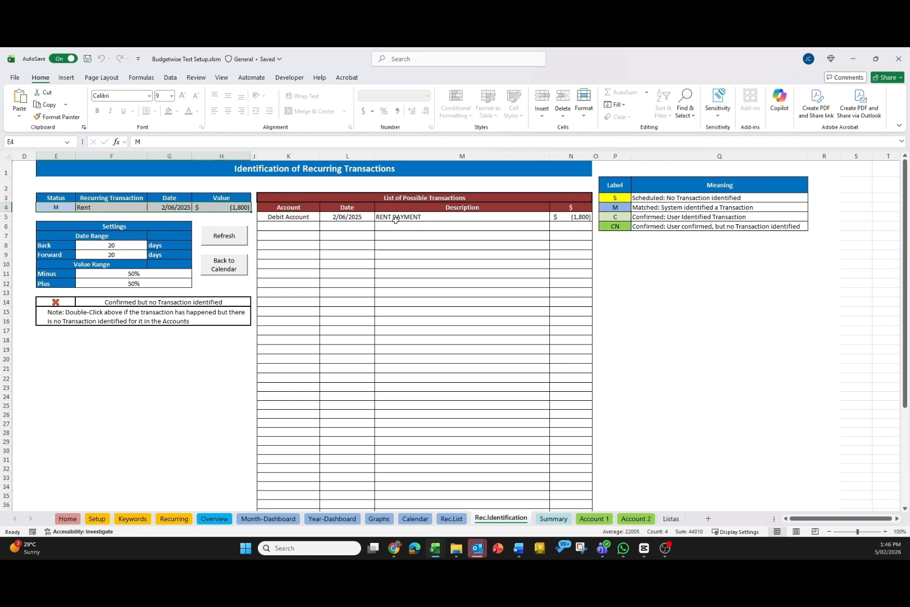
drag(297, 218, 563, 400)
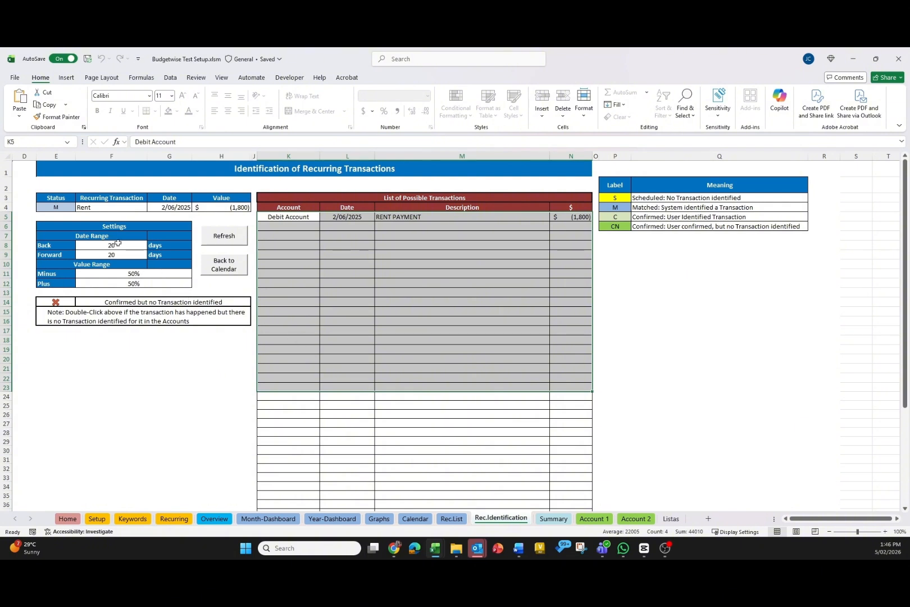
drag(117, 242, 118, 251)
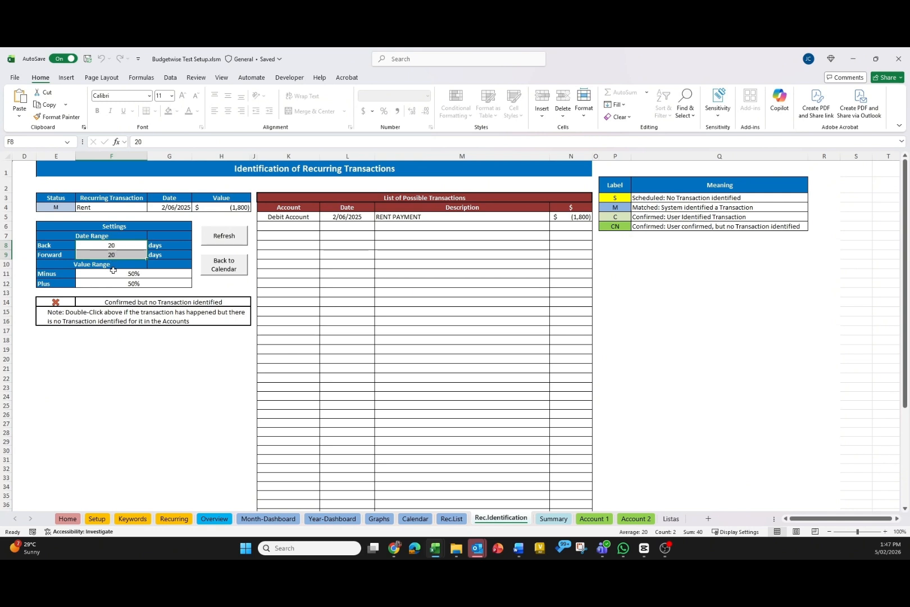
drag(114, 271, 115, 284)
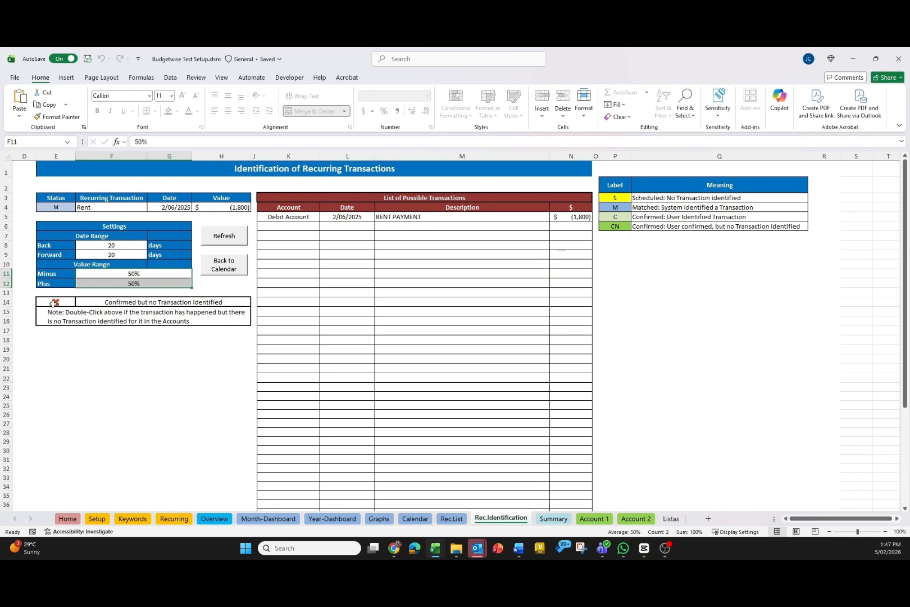
click(53, 304)
drag(101, 314, 56, 302)
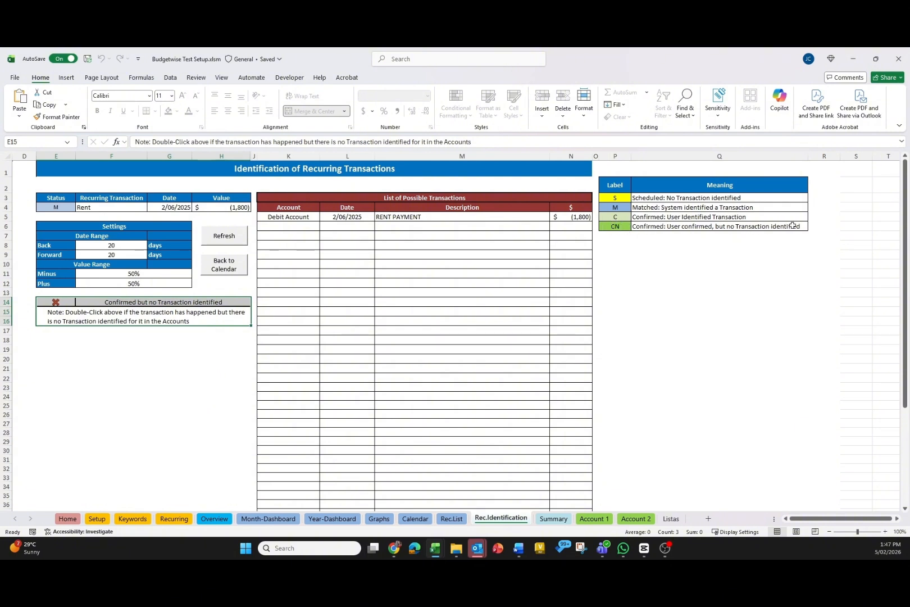
Toggle the confirmed-but-no-transaction marker for the Rent entry on and off.
double_click(51, 302)
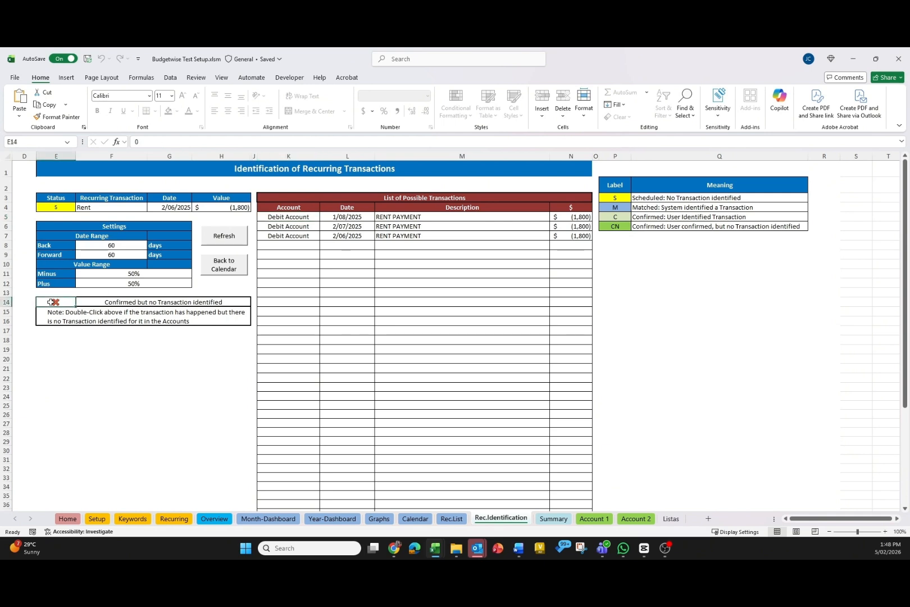
double_click(51, 302)
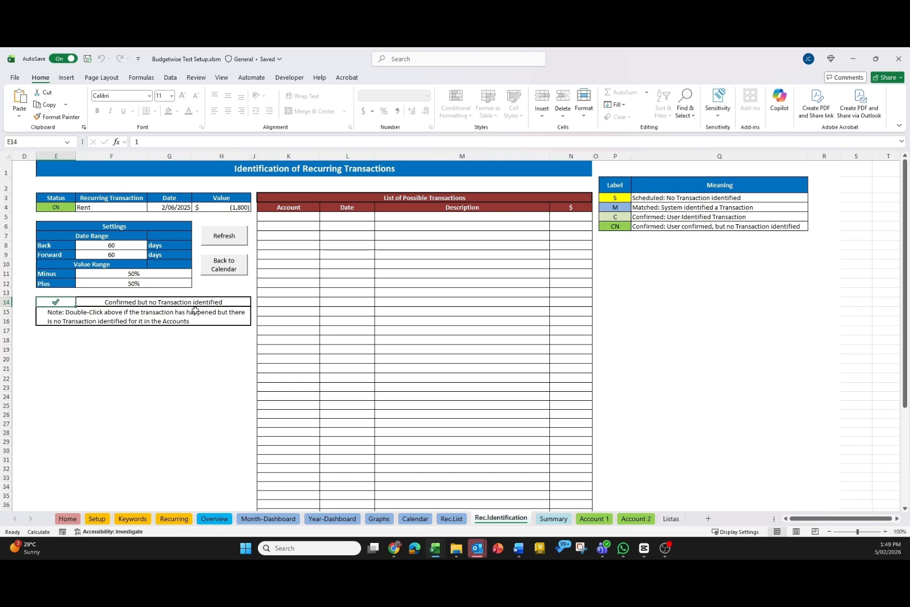
double_click(56, 302)
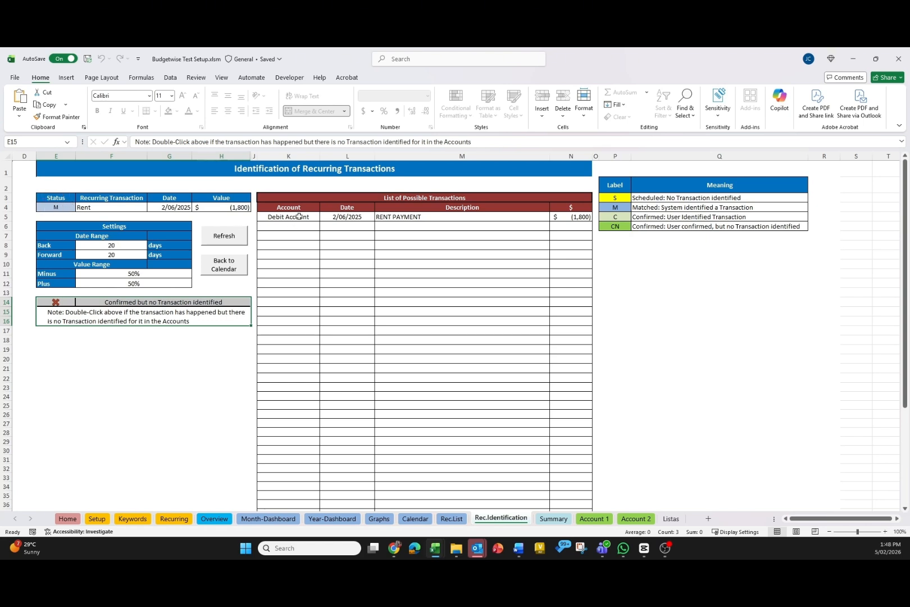
Remove the matched Rent payment link from the recurring Rent entry.
drag(297, 217, 462, 214)
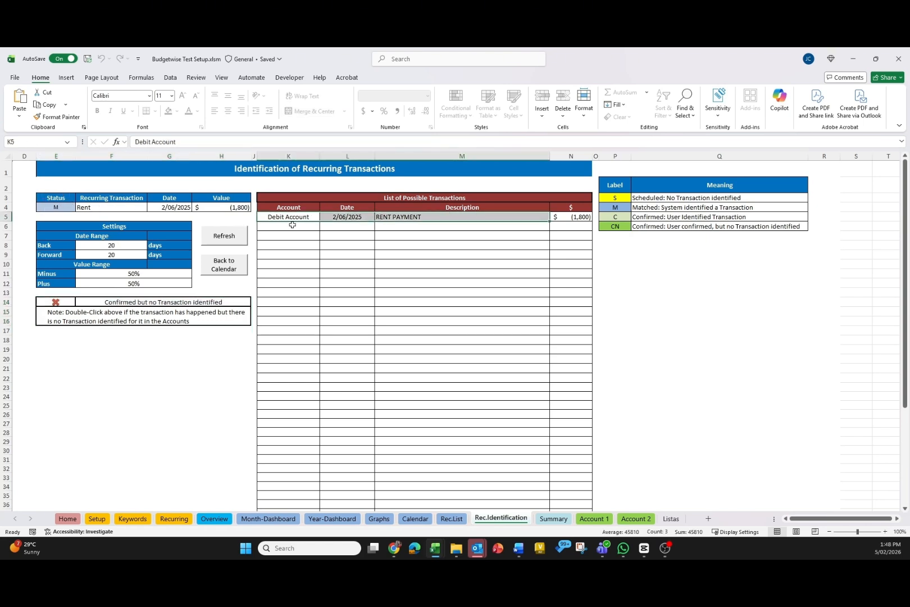
click(307, 217)
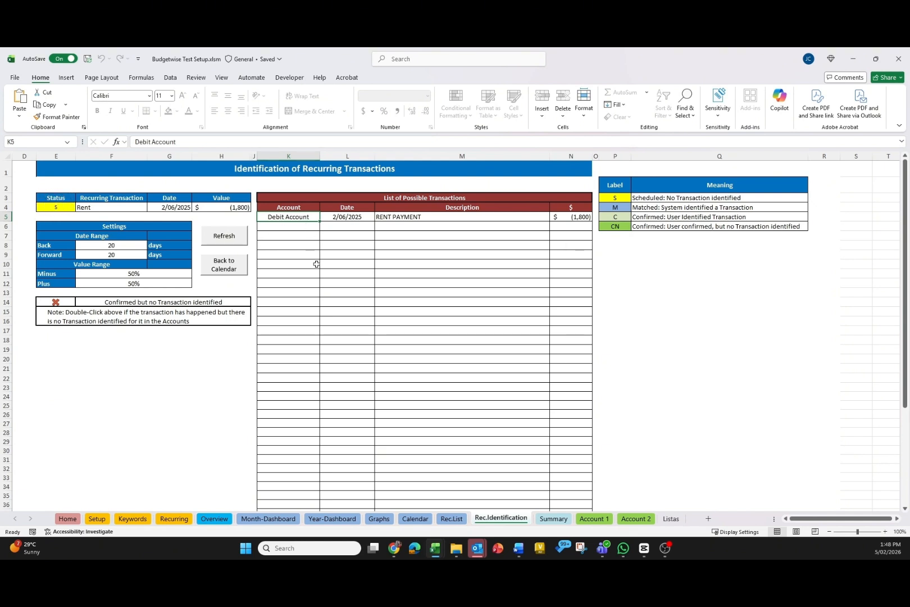
Set the Back and Forward date ranges to 60 days and refresh the possible transactions list.
click(116, 245)
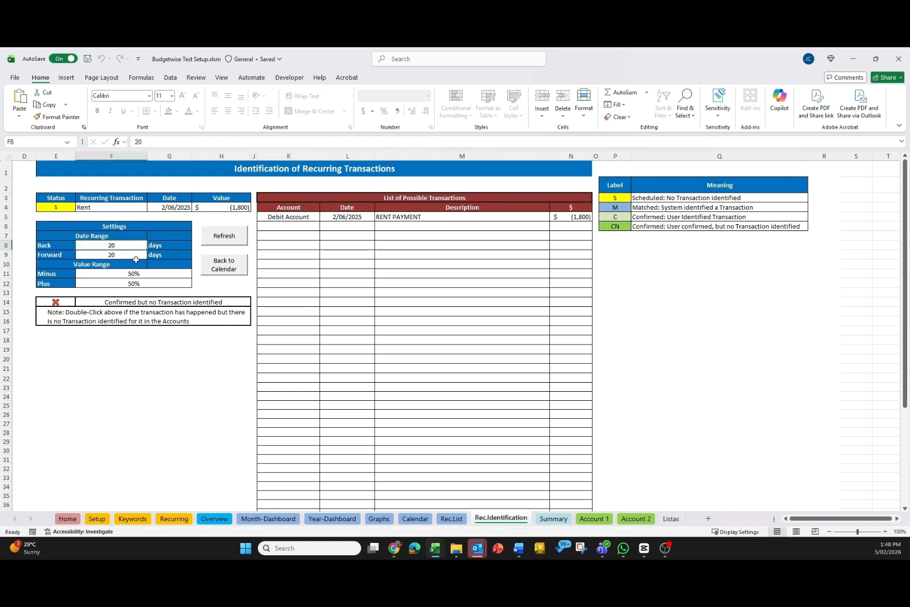
text(60)
key(Return)
text(60)
key(Return)
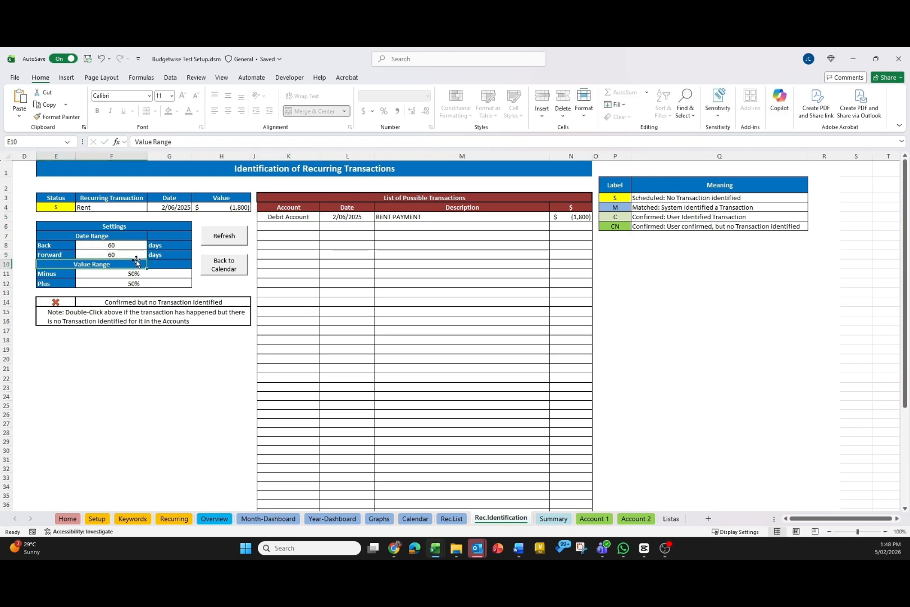
click(219, 236)
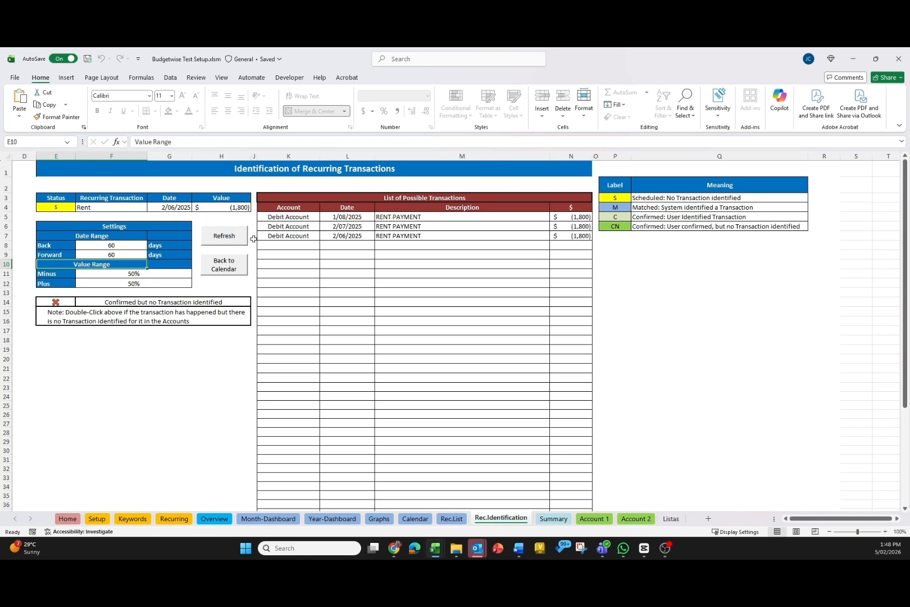
Link the 2/06/2025 Rent payment to the entry to confirm it as user identified.
drag(352, 217, 347, 236)
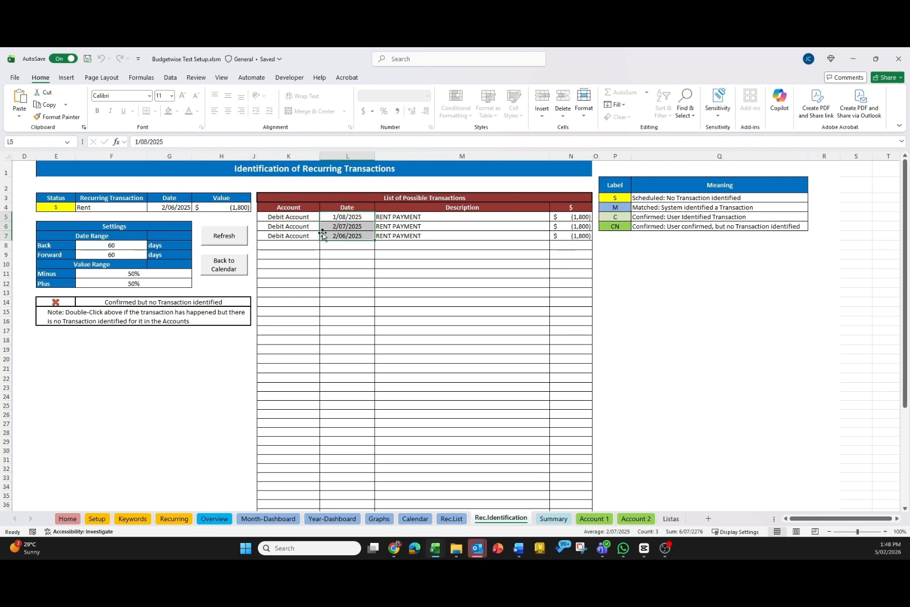
click(345, 236)
double_click(302, 236)
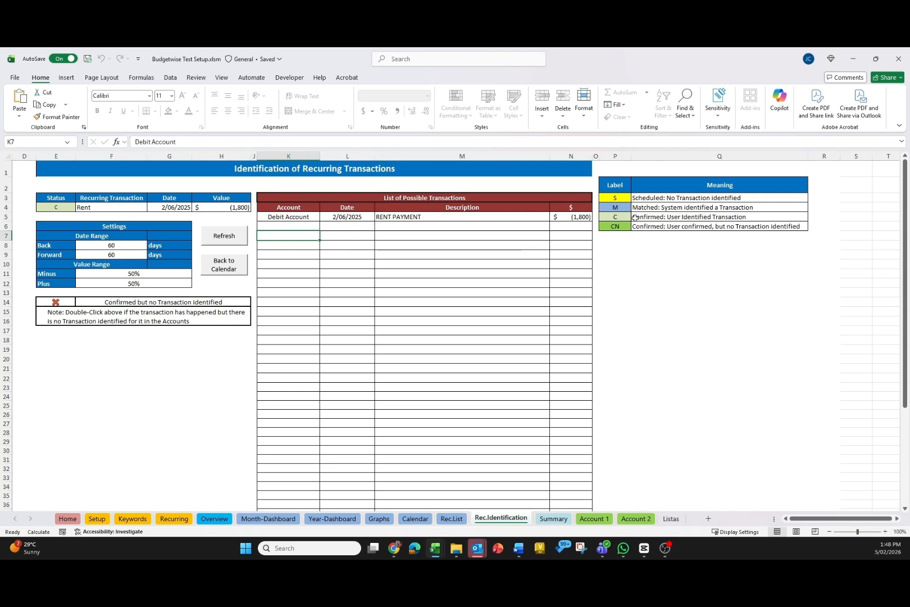
drag(622, 217, 643, 217)
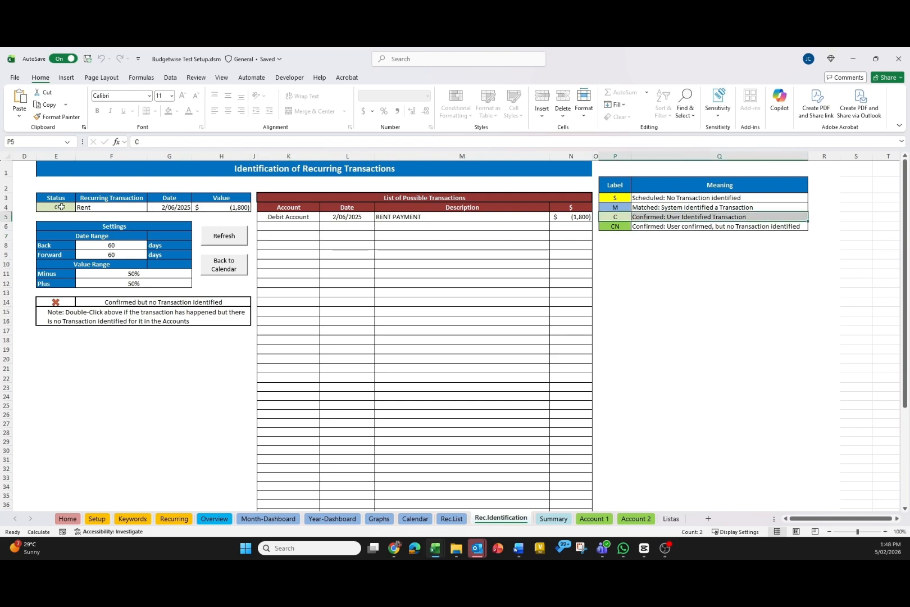
Unlink and relink the 2/06/2025 Rent payment to the Rent entry.
double_click(286, 218)
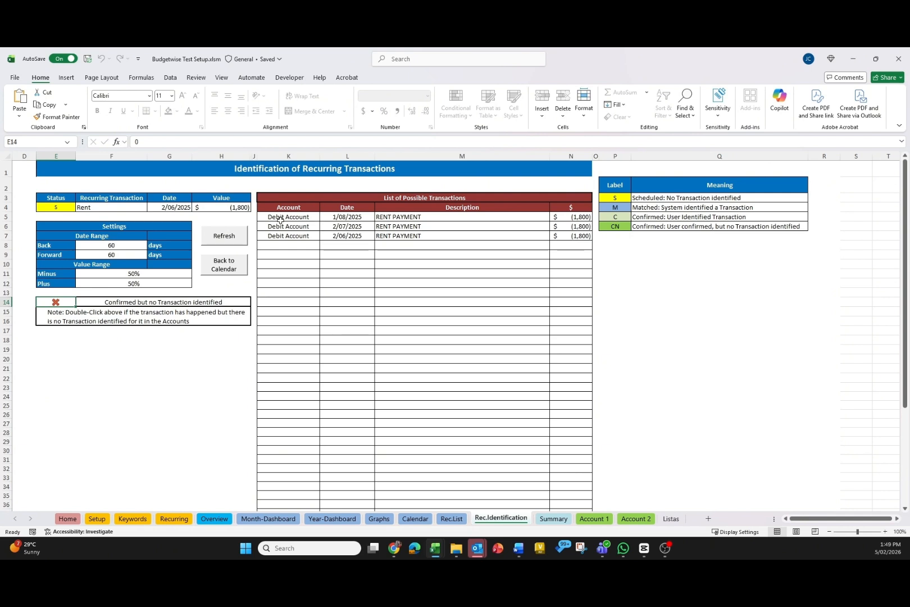
click(298, 238)
double_click(297, 238)
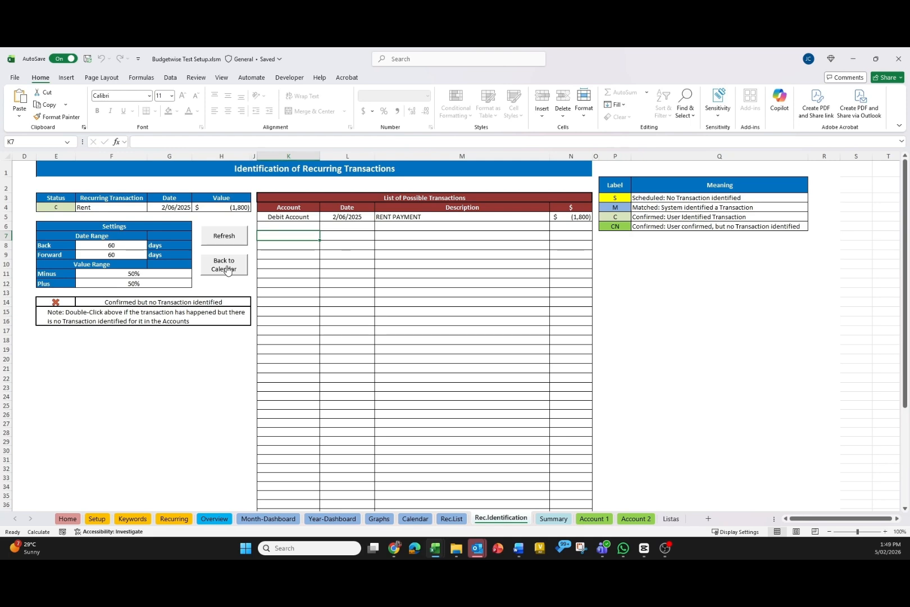
Open the recurring transactions list and toggle the 3/01/2026 Netflix line to confirmed without a transaction.
click(451, 518)
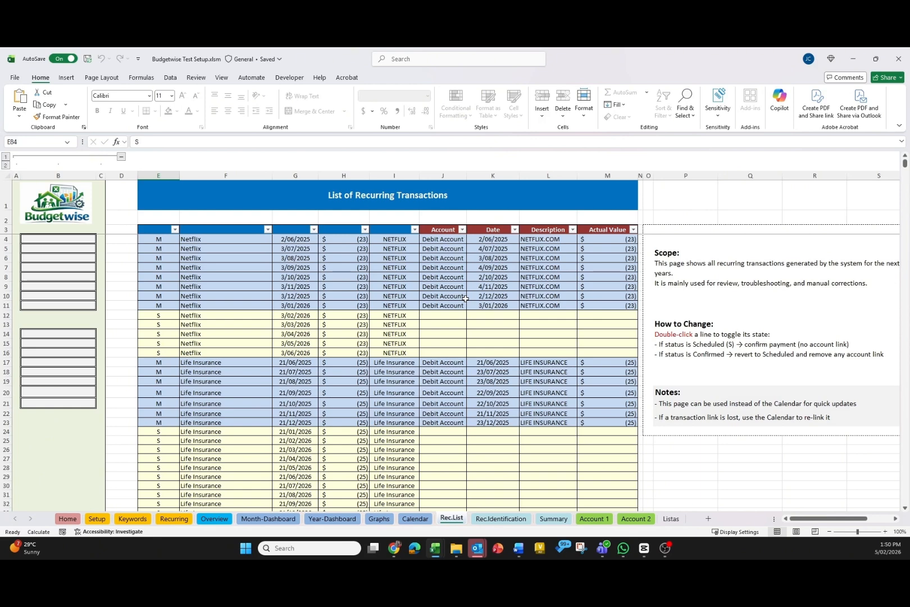
double_click(400, 306)
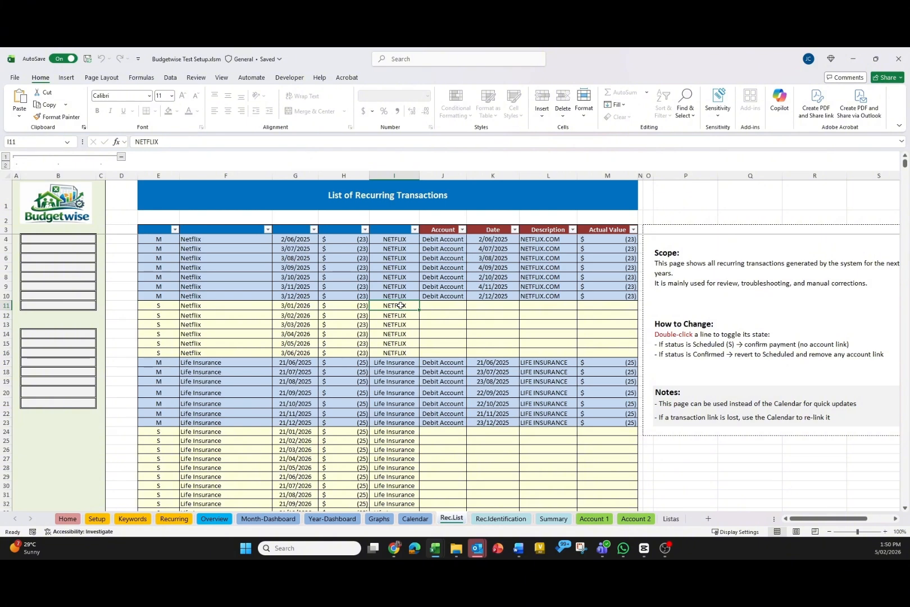
double_click(400, 305)
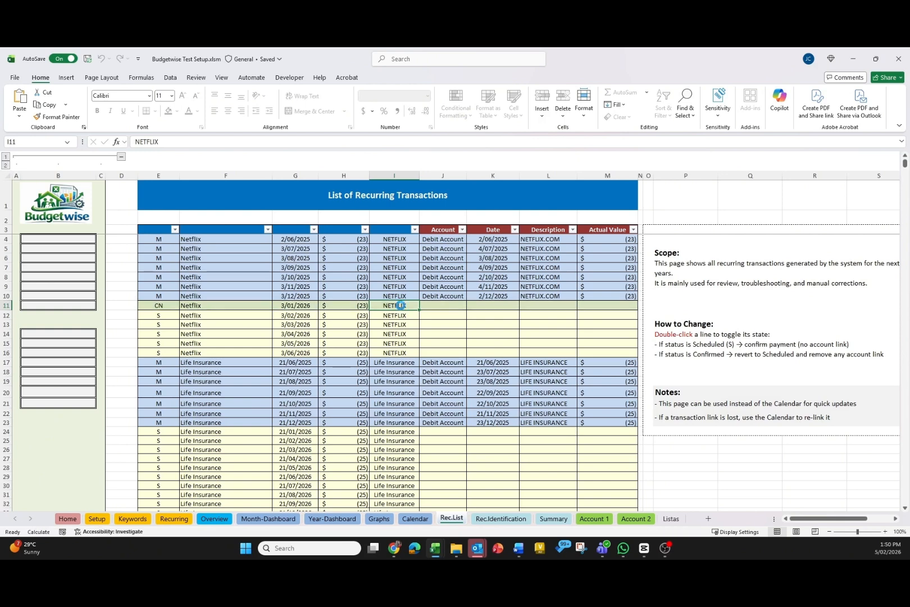